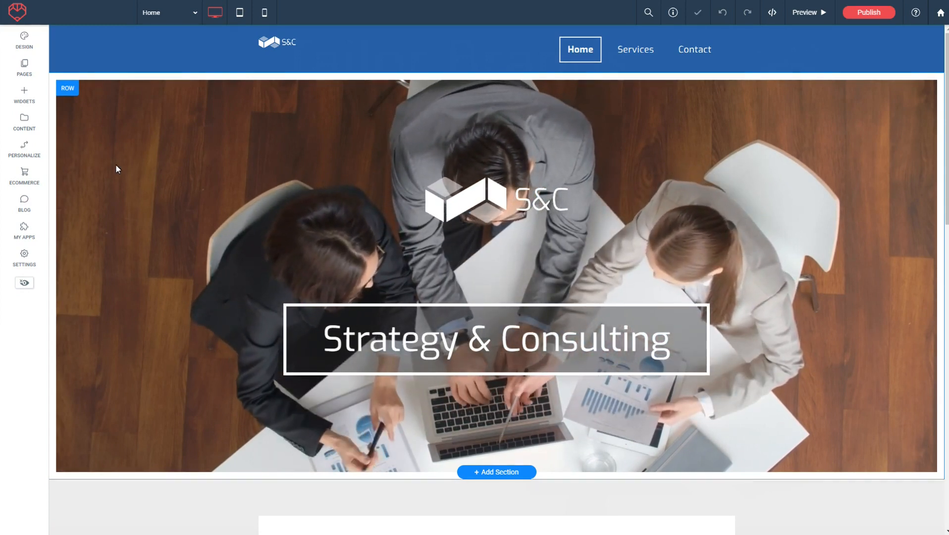
- Try to add site languages from the Strategy & Consulting site's page management and open the upgrade offer for that feature
left_click(24, 67)
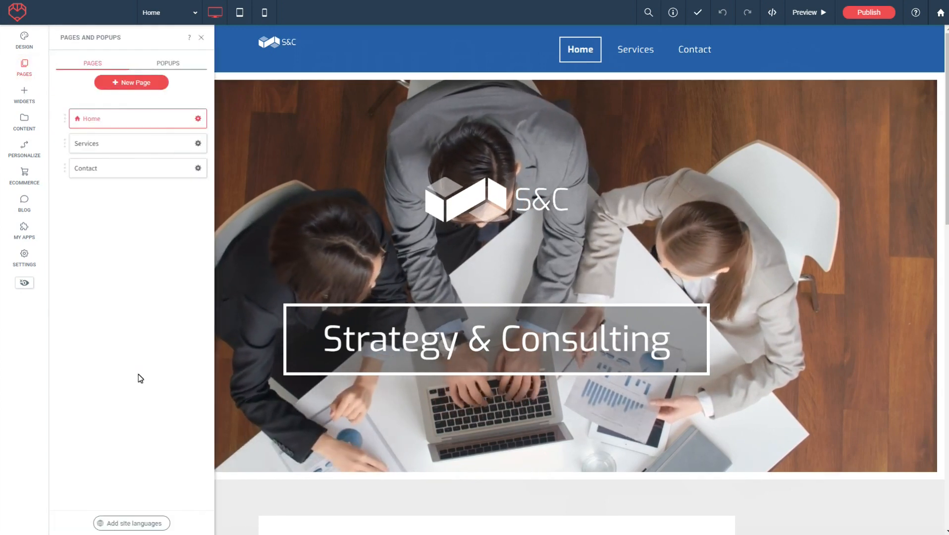
mouse_move(142, 522)
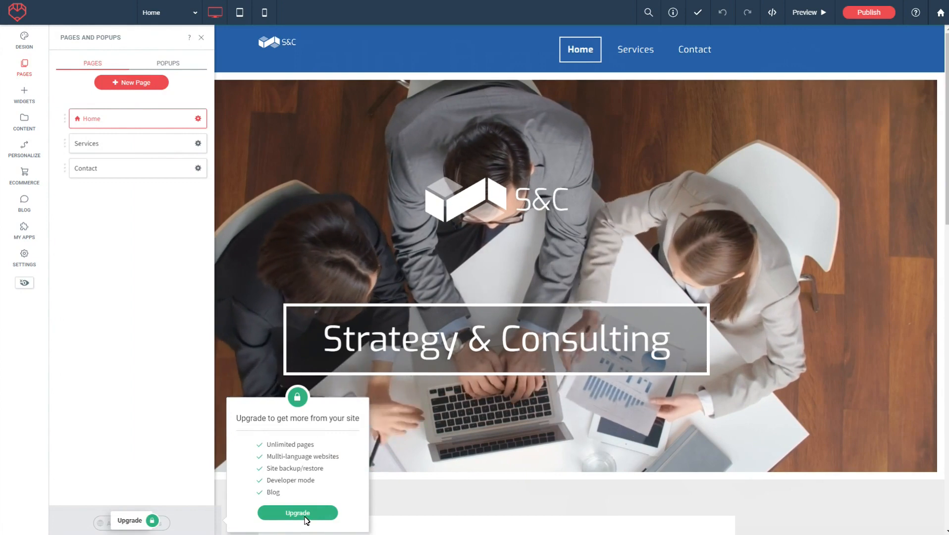
left_click(301, 515)
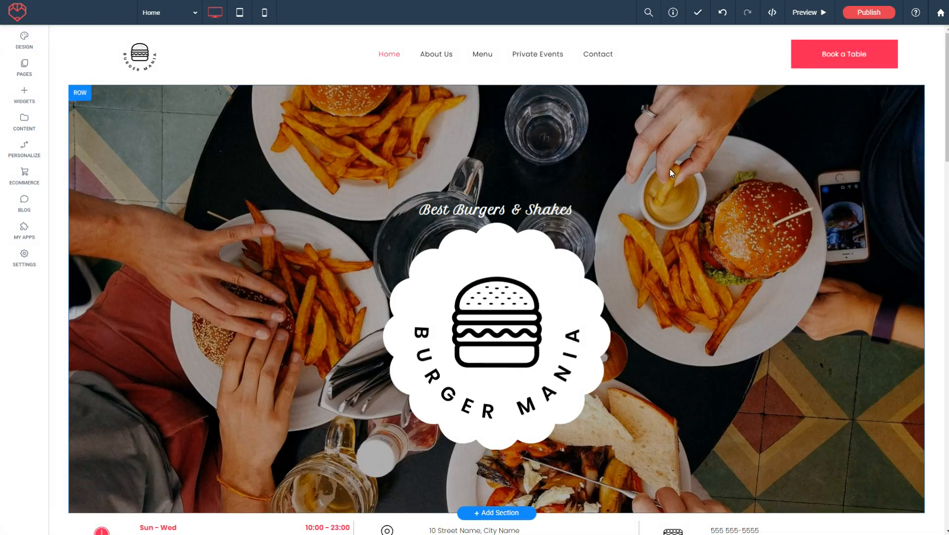
scroll(664, 182, "down", 5)
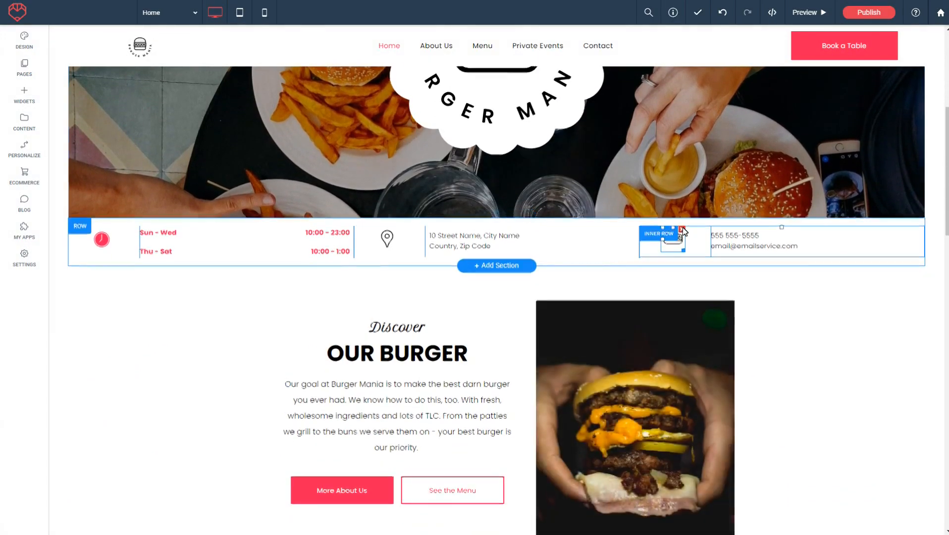
scroll(684, 229, "up", 6)
scroll(685, 231, "down", 5)
scroll(729, 240, "up", 5)
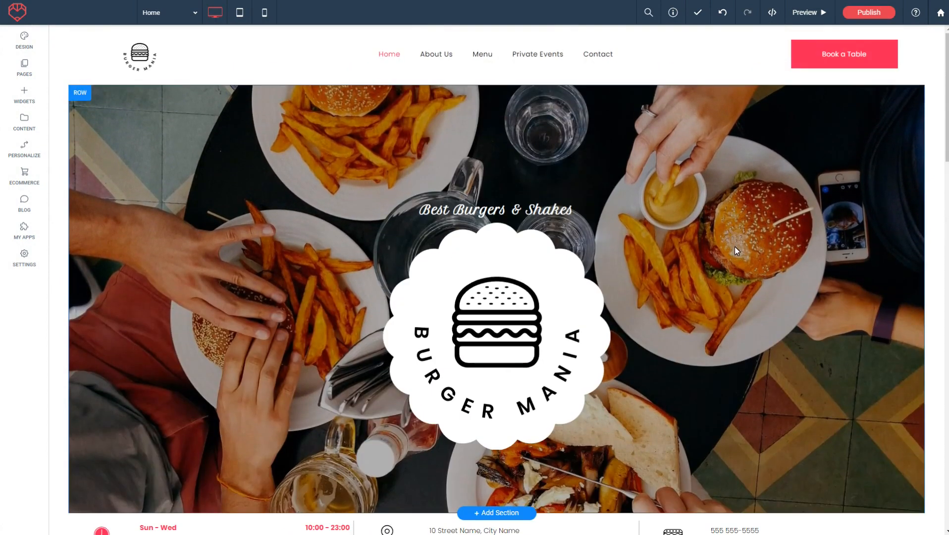
- Open the site's multi-language settings and add Spanish (Spain) as an additional language, leaving automatic translation on
left_click(25, 69)
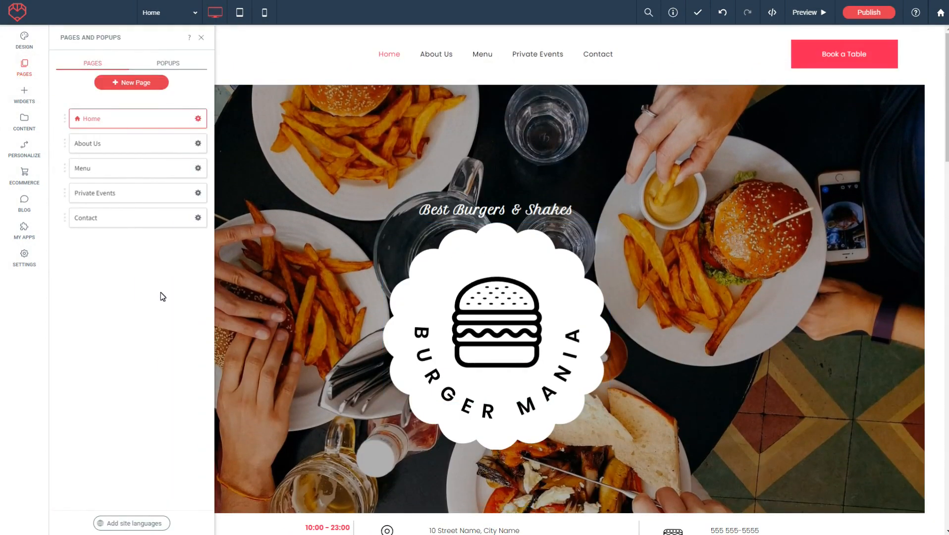
left_click(141, 526)
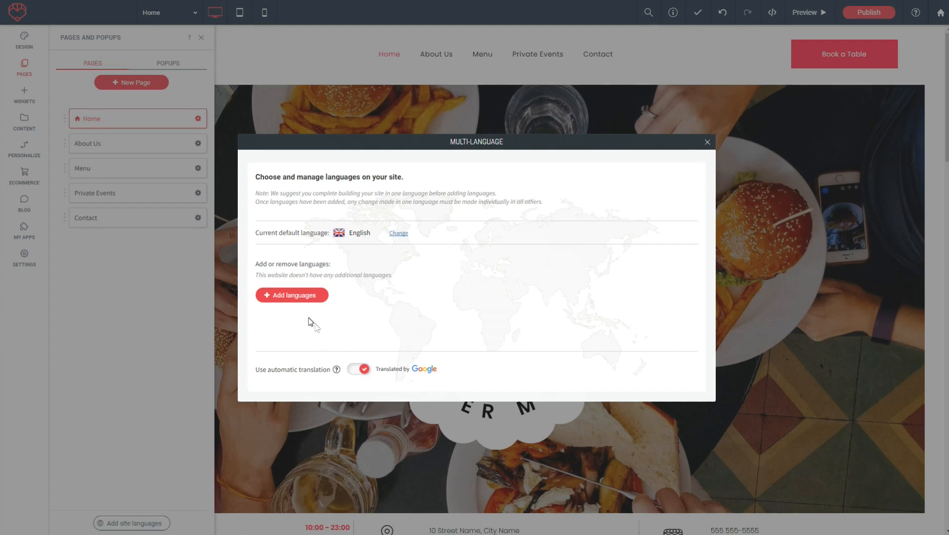
left_click(291, 295)
scroll(292, 260, "down", 5)
scroll(292, 260, "down", 1)
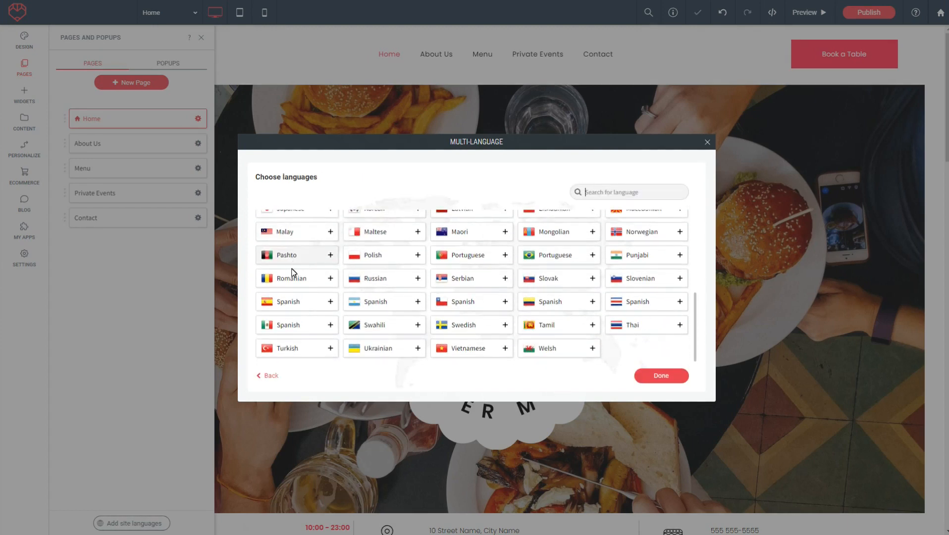
left_click(665, 378)
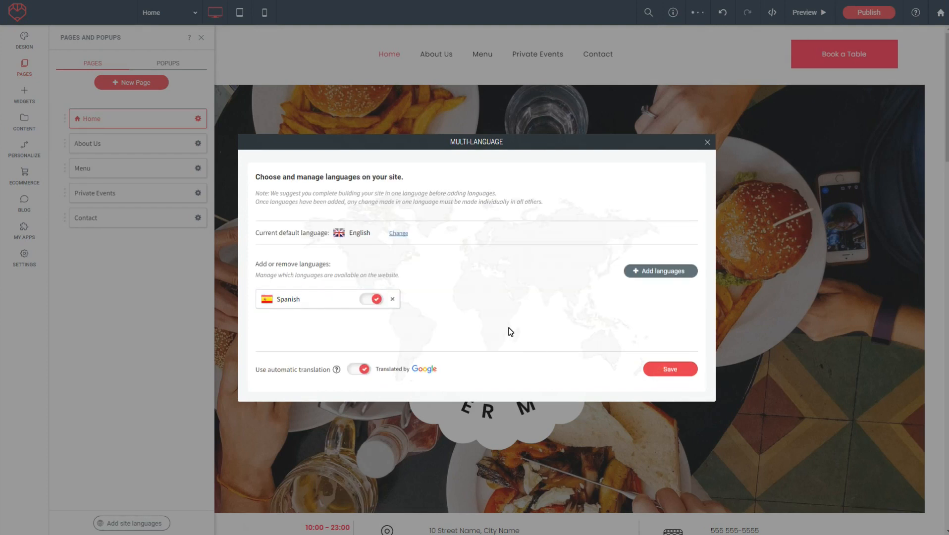
- Save the language settings, accept the default position of the language selector and dismiss the confirmation
left_click(670, 370)
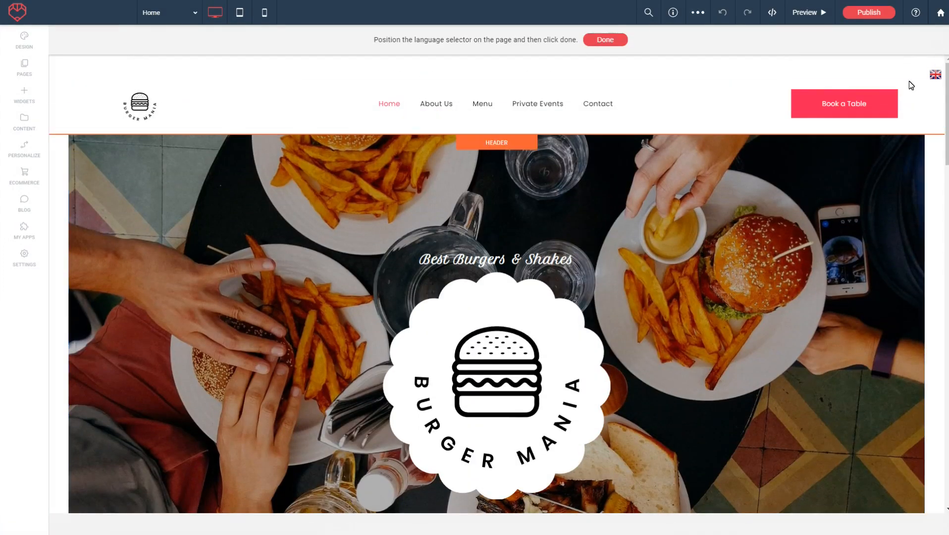
left_click(605, 41)
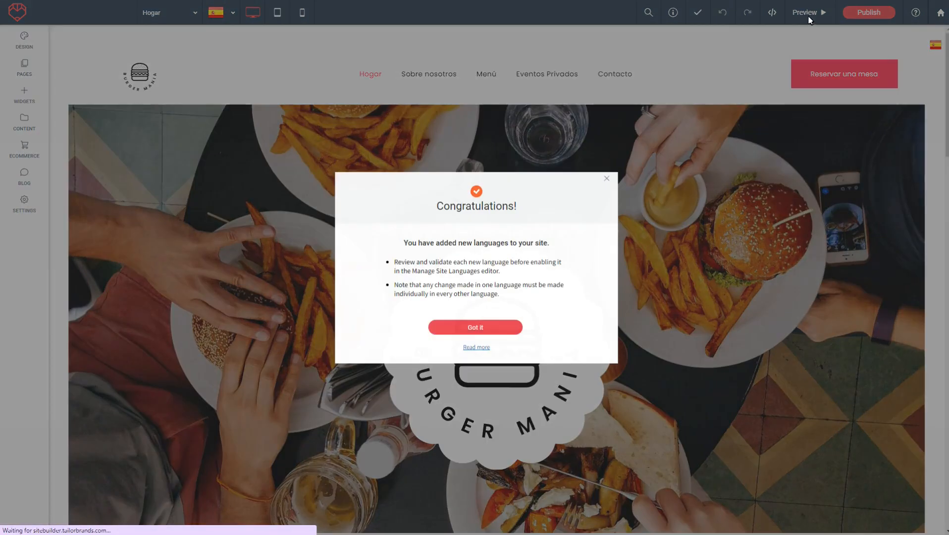
left_click(476, 328)
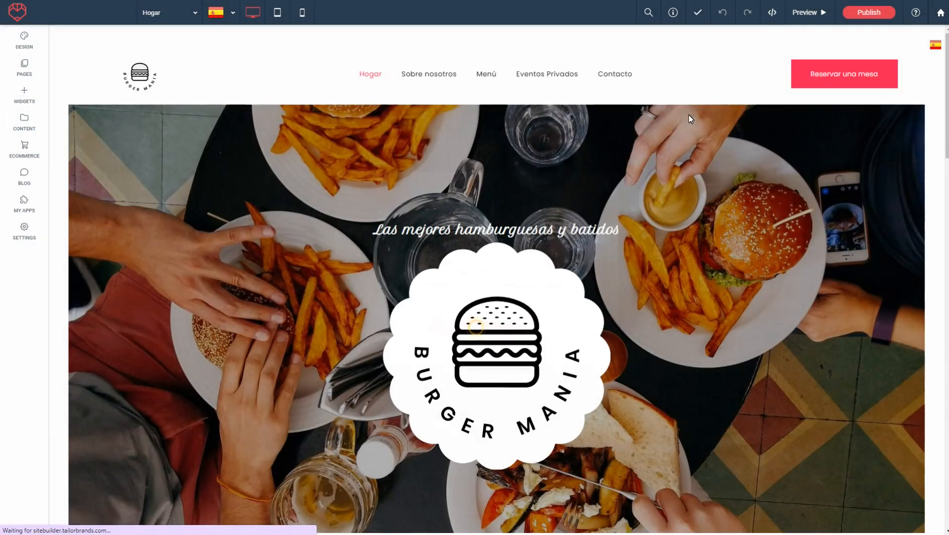
- Preview the site and review the Spanish translation of the home page
left_click(804, 13)
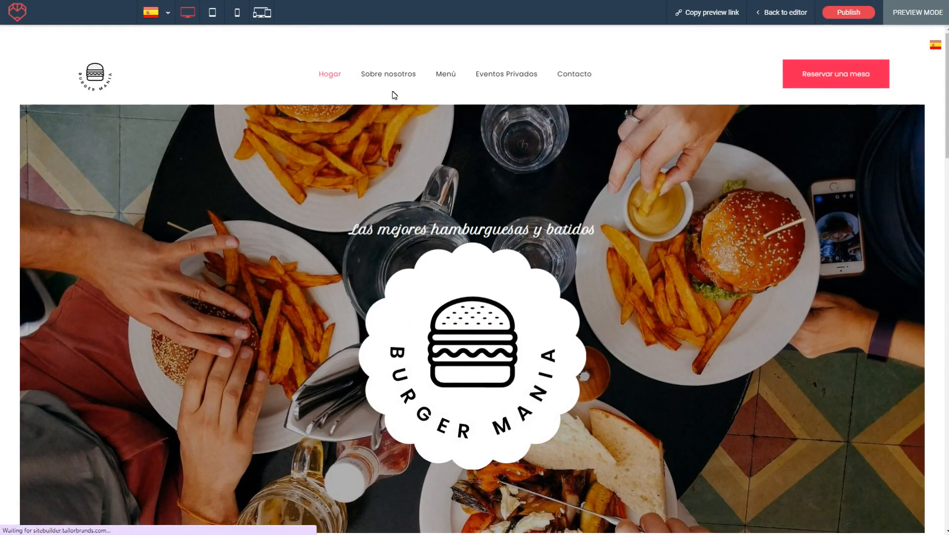
scroll(397, 124, "down", 7)
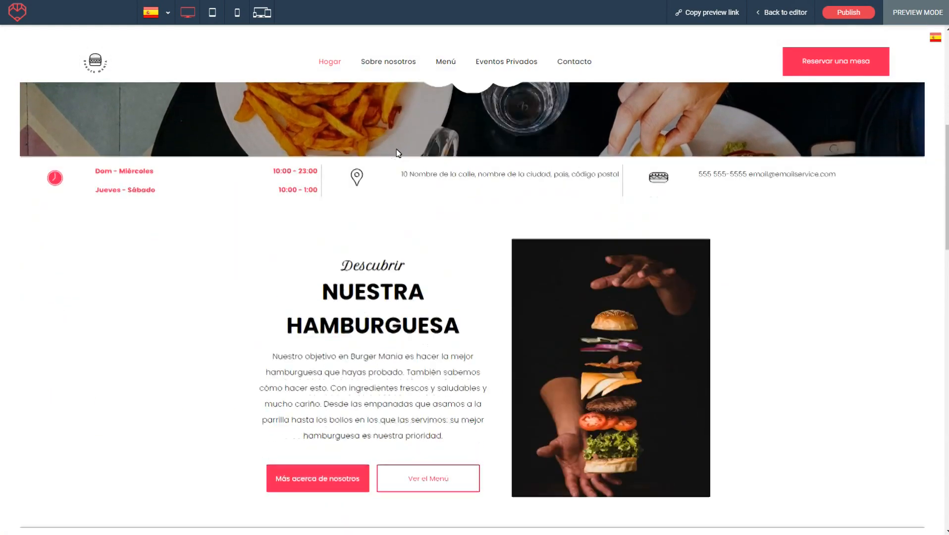
scroll(397, 152, "down", 3)
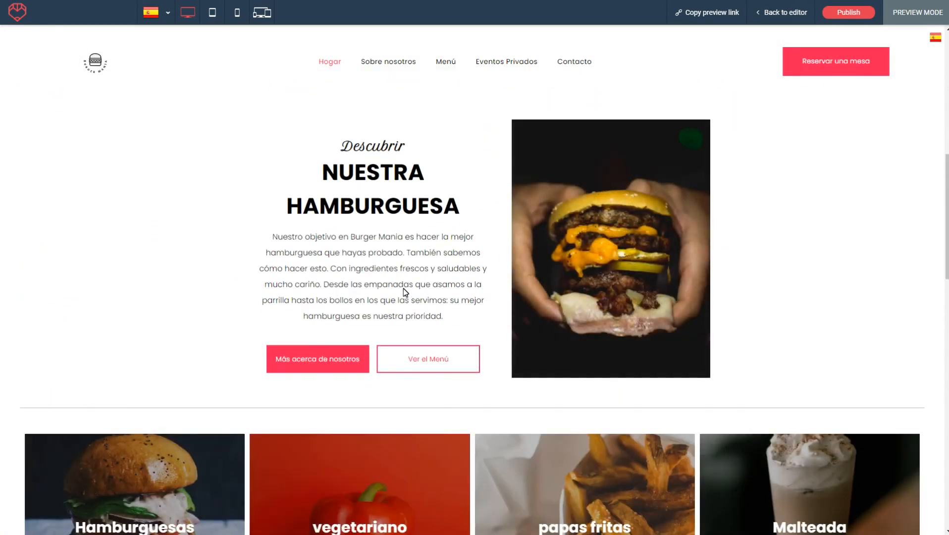
scroll(383, 271, "down", 3)
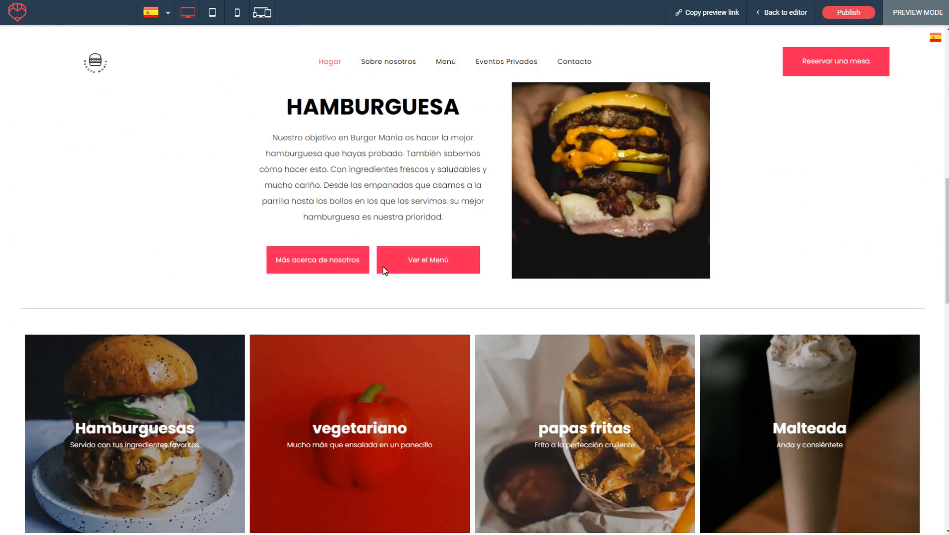
scroll(389, 194, "up", 7)
scroll(391, 199, "up", 5)
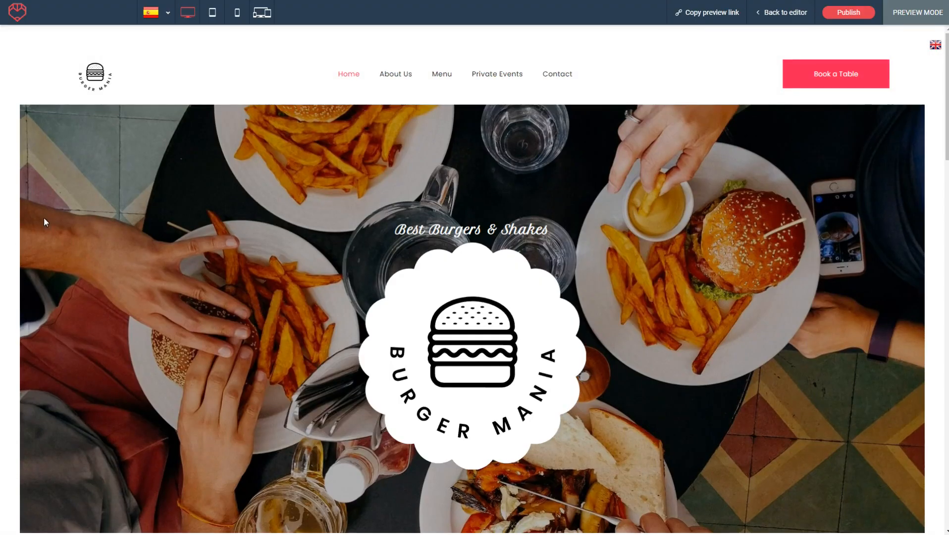
- Review the English version of the home page in the preview and return to the editor
scroll(559, 170, "down", 8)
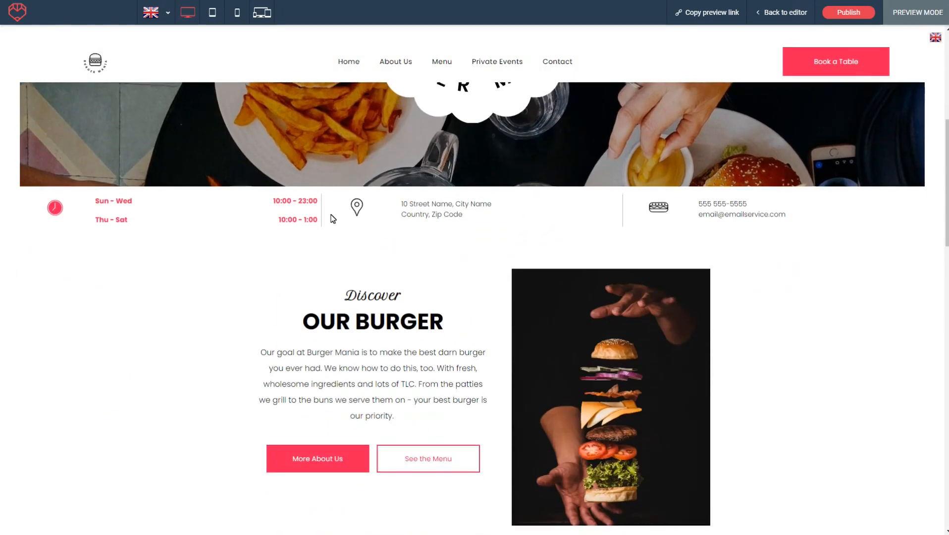
scroll(398, 219, "down", 3)
scroll(404, 246, "up", 10)
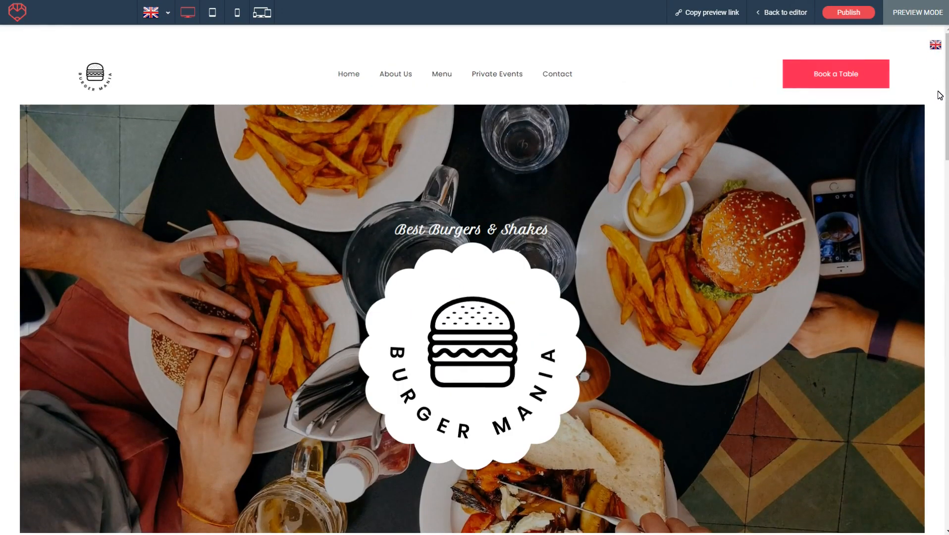
scroll(835, 141, "down", 3)
scroll(836, 140, "up", 3)
left_click(784, 13)
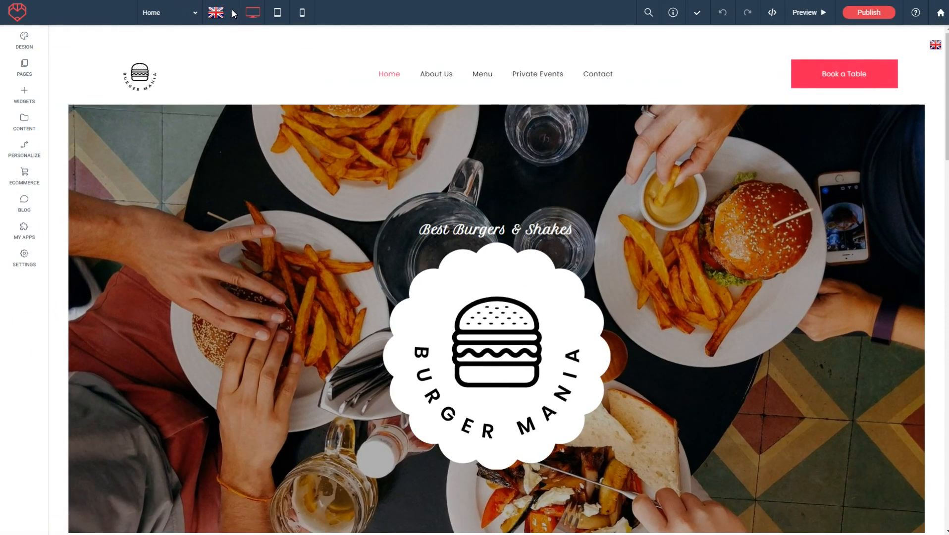
- Switch the editor to the Spanish version of the site and close the page list
left_click(232, 14)
left_click(216, 38)
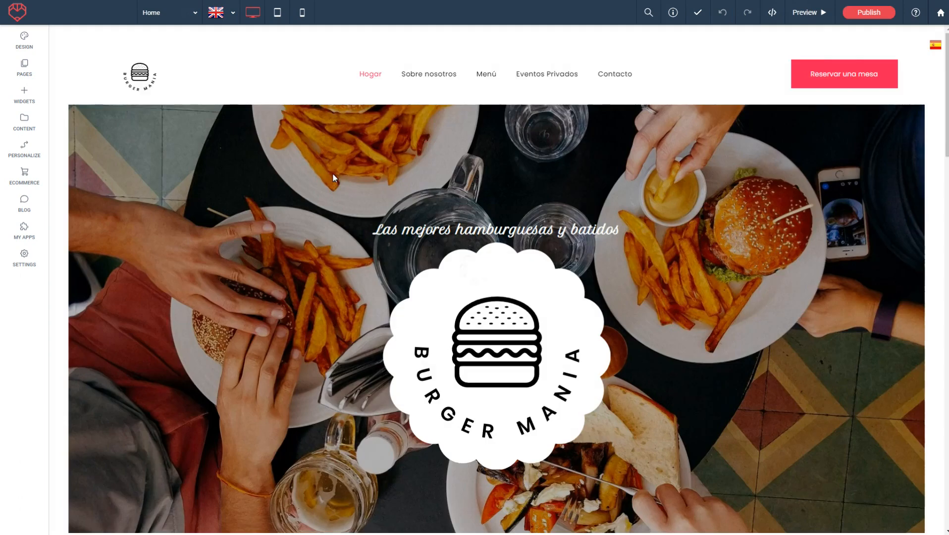
scroll(407, 188, "down", 7)
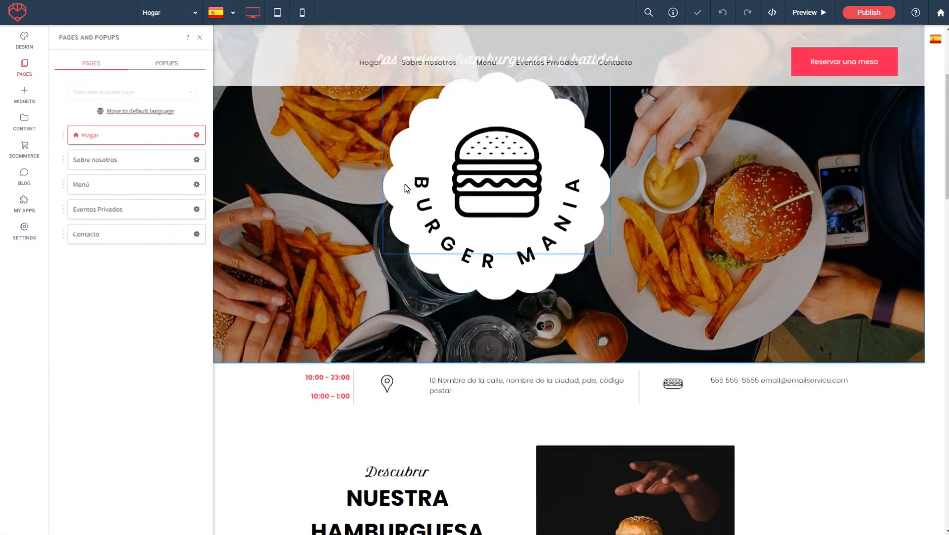
left_click(201, 38)
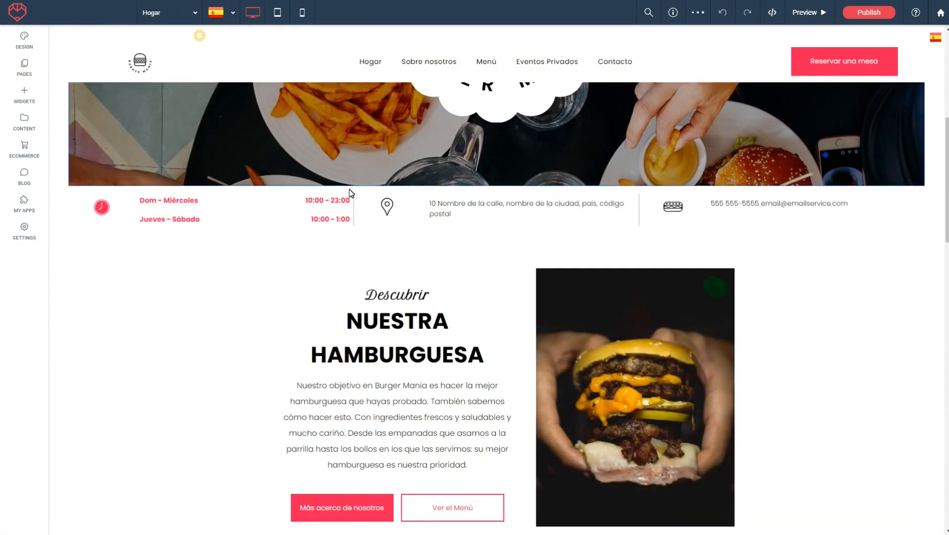
- Insert "Hola!" at the start of the paragraph under the "Nuestra Hamburguesa" heading
scroll(451, 269, "down", 3)
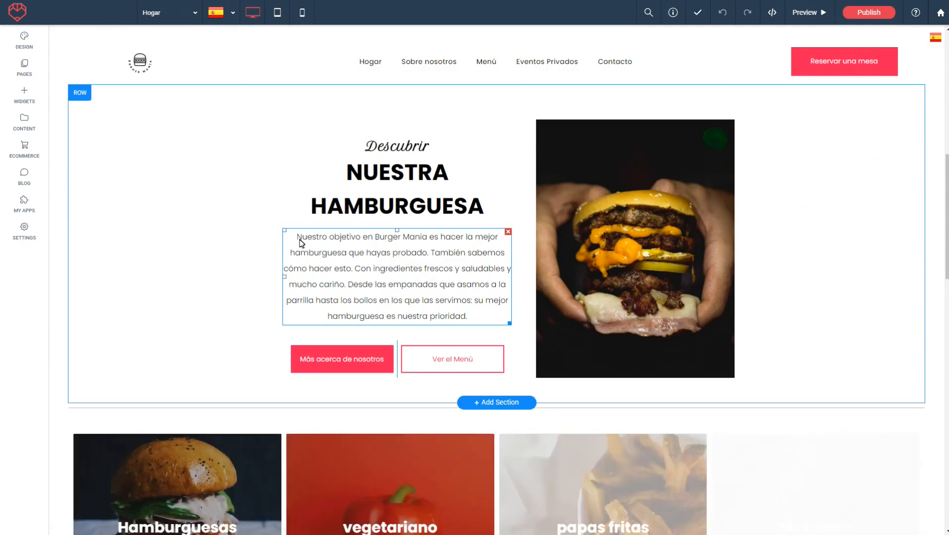
left_click(300, 241)
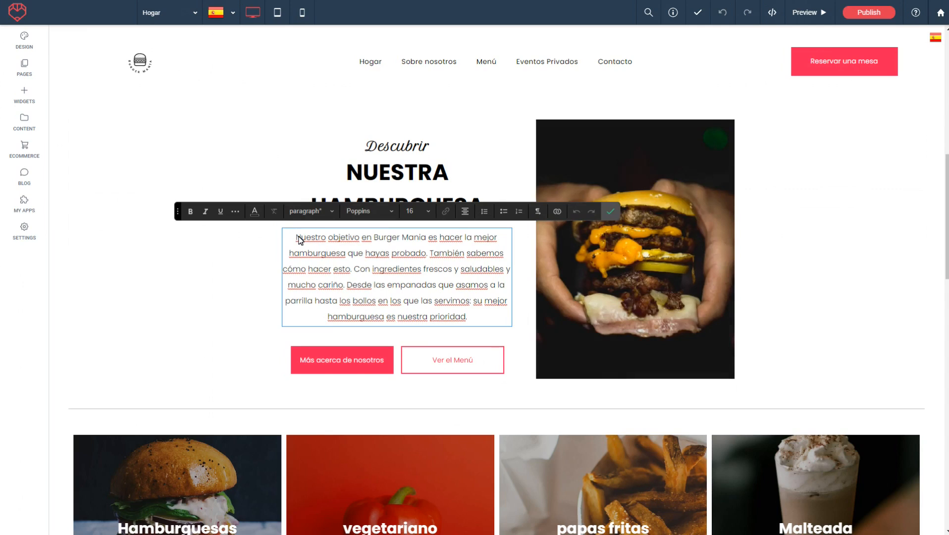
type("Hola!")
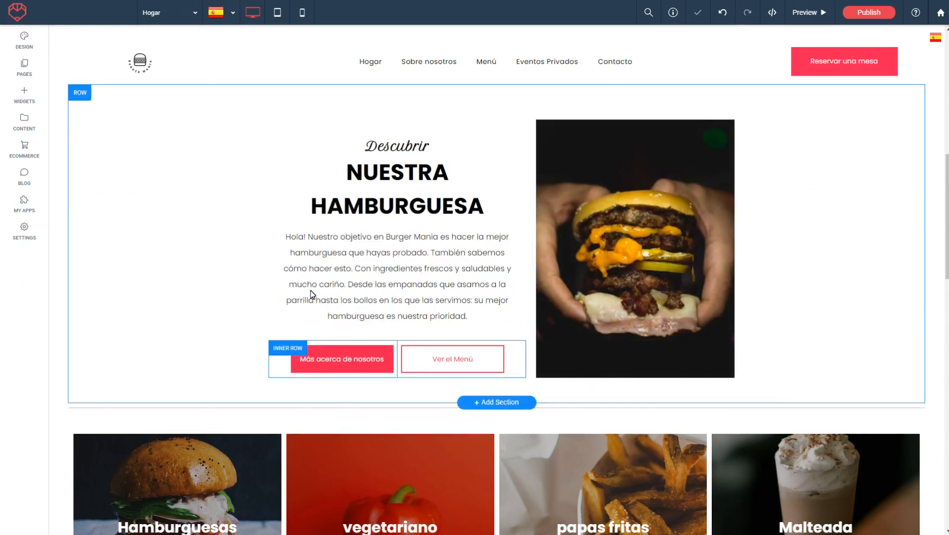
left_click(611, 212)
- Preview the Spanish edit, switch to English to compare the "Our Burger" paragraph, and return to the editor
left_click(807, 13)
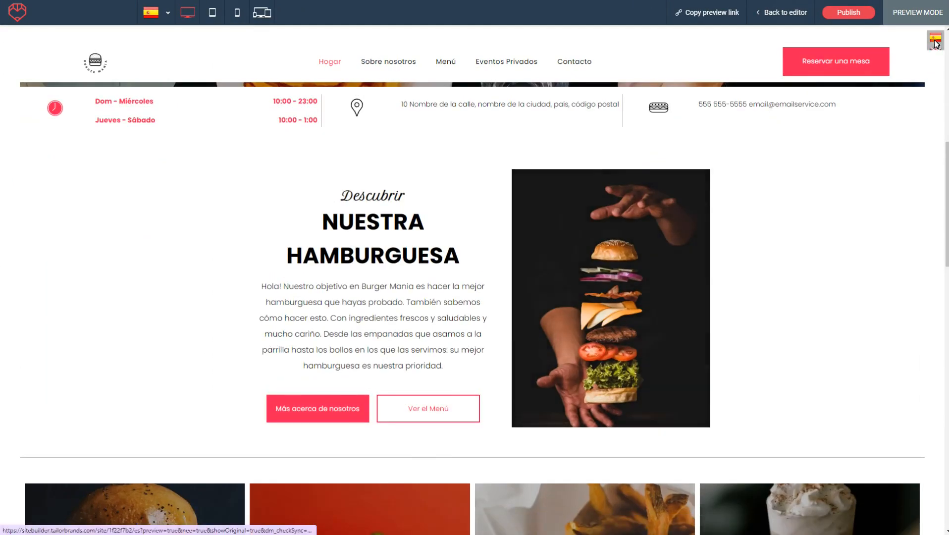
left_click(938, 53)
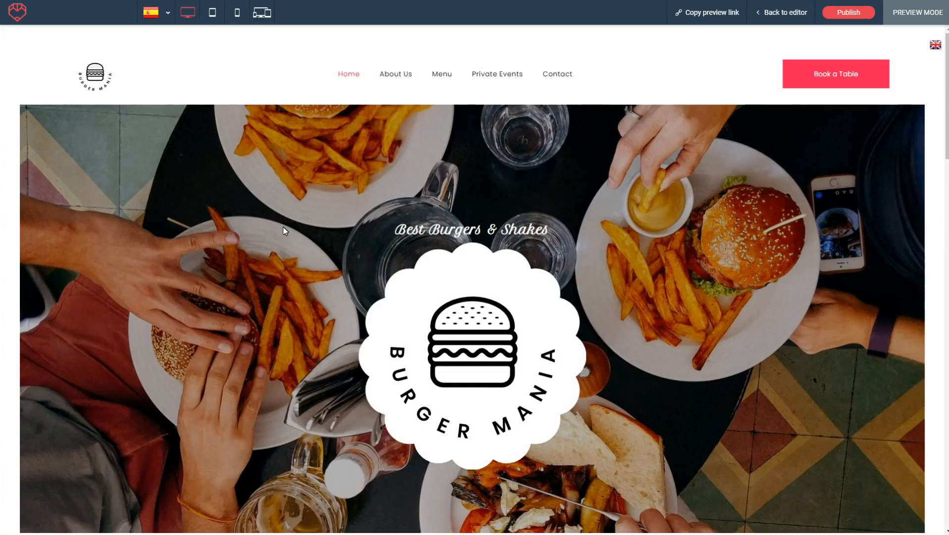
scroll(392, 243, "down", 8)
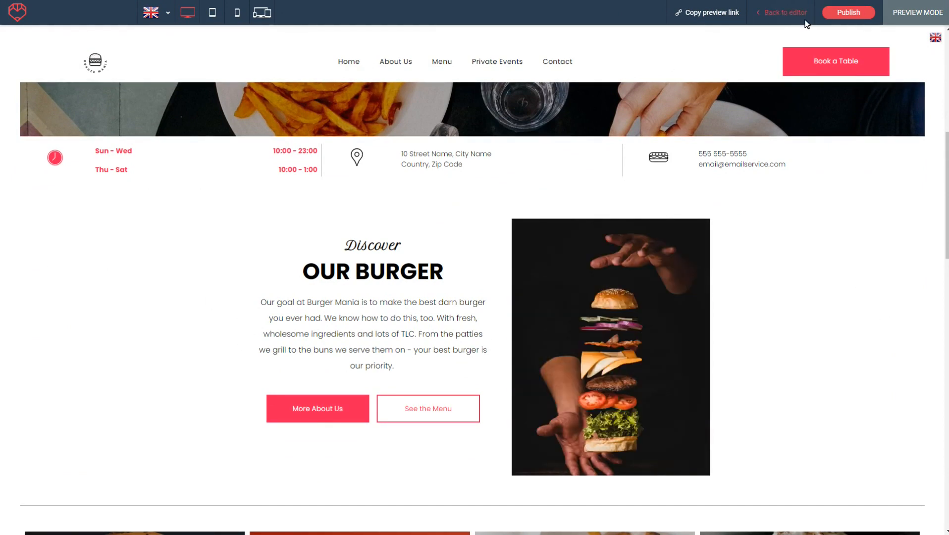
left_click(784, 11)
- Insert "What a great day!" at the start of the English paragraph under the "Our Burger" heading
left_click(304, 308)
type("What ")
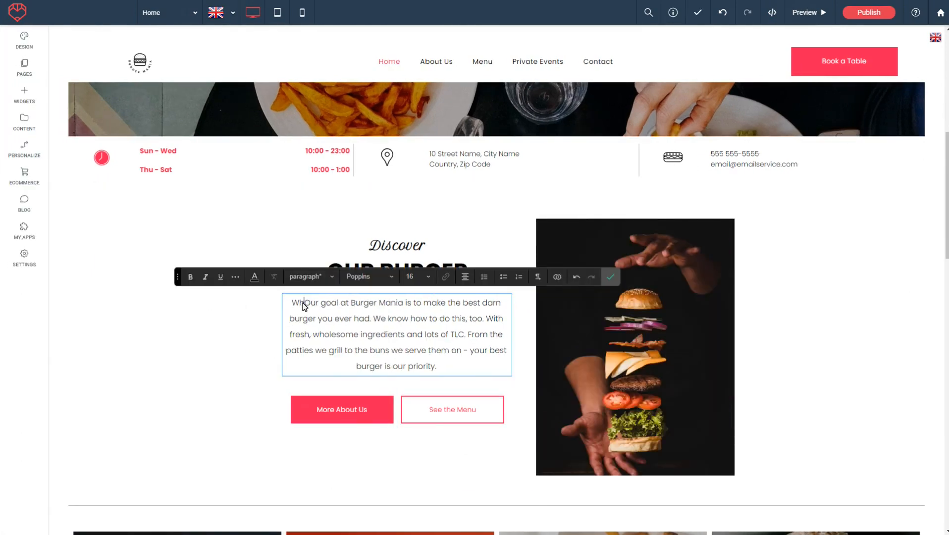
type("d great day!")
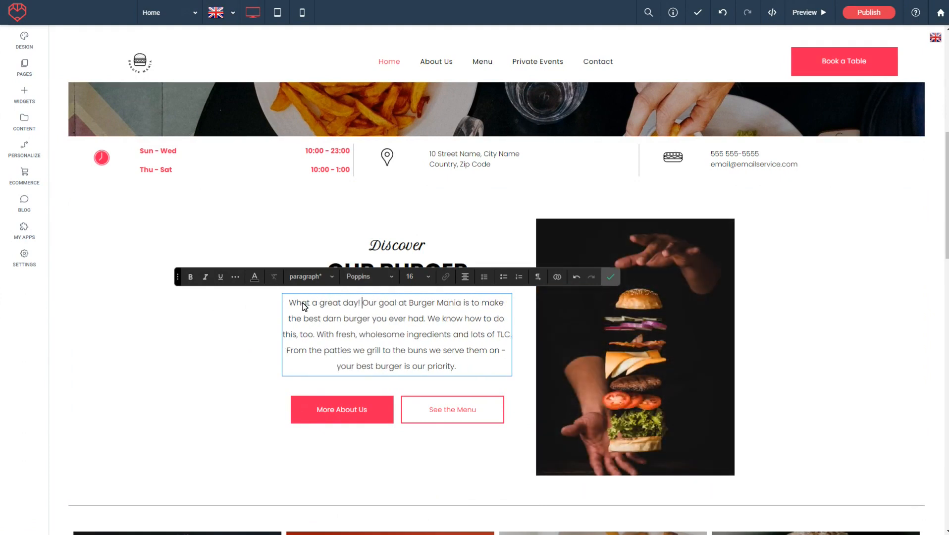
- Preview the English edit, then switch to Spanish and check the "Nuestra Hamburguesa" paragraph for comparison
left_click(809, 12)
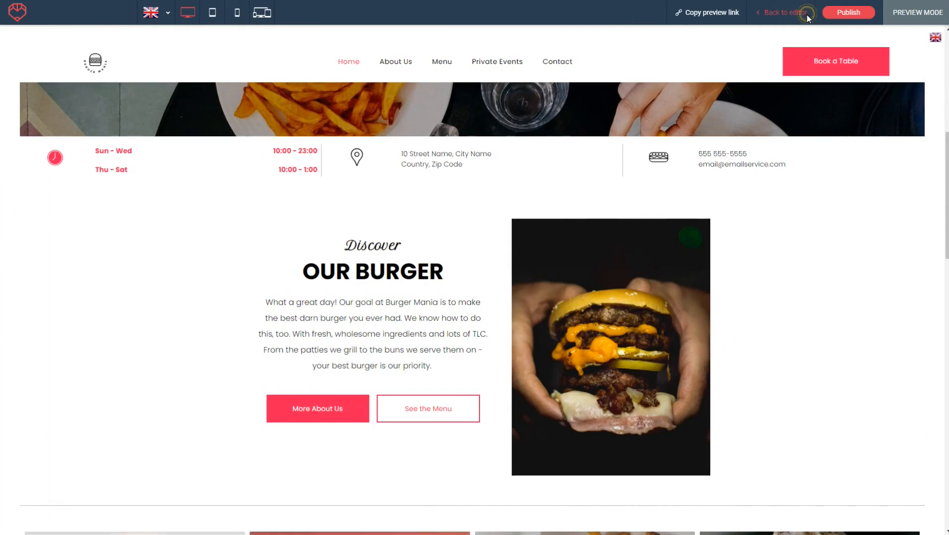
left_click(936, 54)
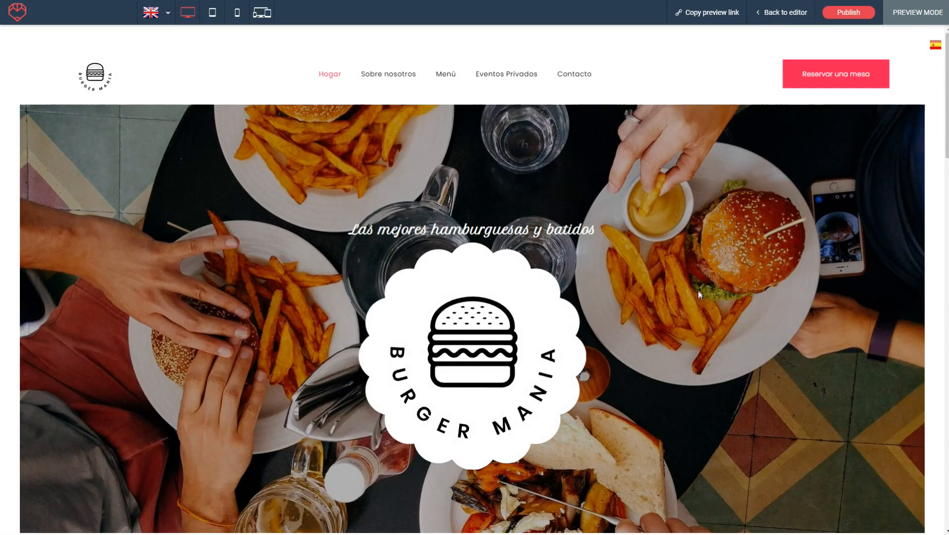
scroll(700, 292, "down", 8)
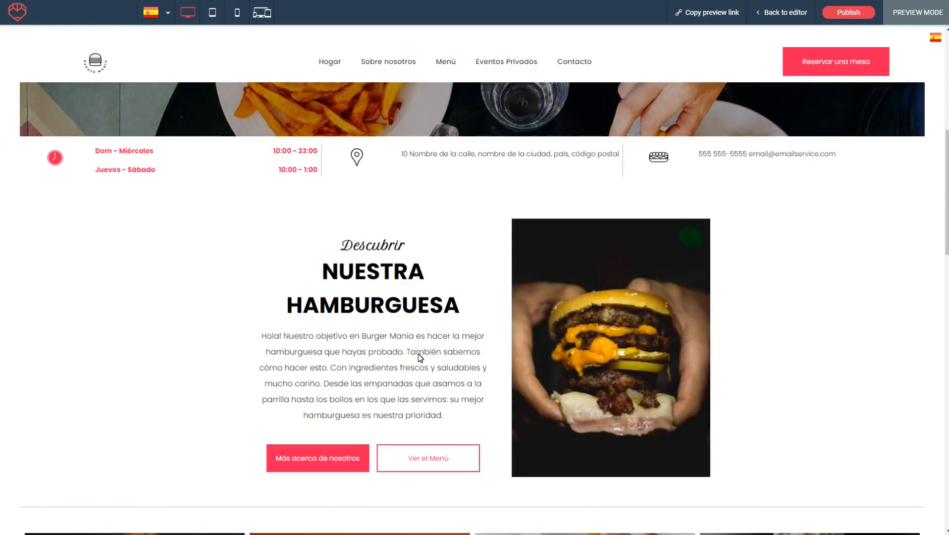
scroll(419, 354, "up", 8)
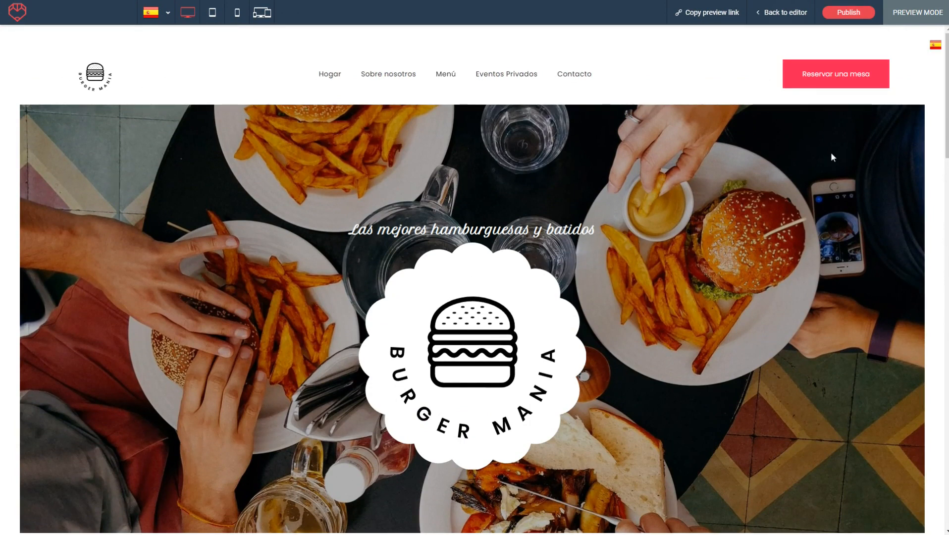
- Leave the Spanish preview, return to the editor, and switch to the English version's "Our Burger" section
scroll(572, 213, "down", 2)
scroll(707, 257, "up", 2)
left_click(788, 12)
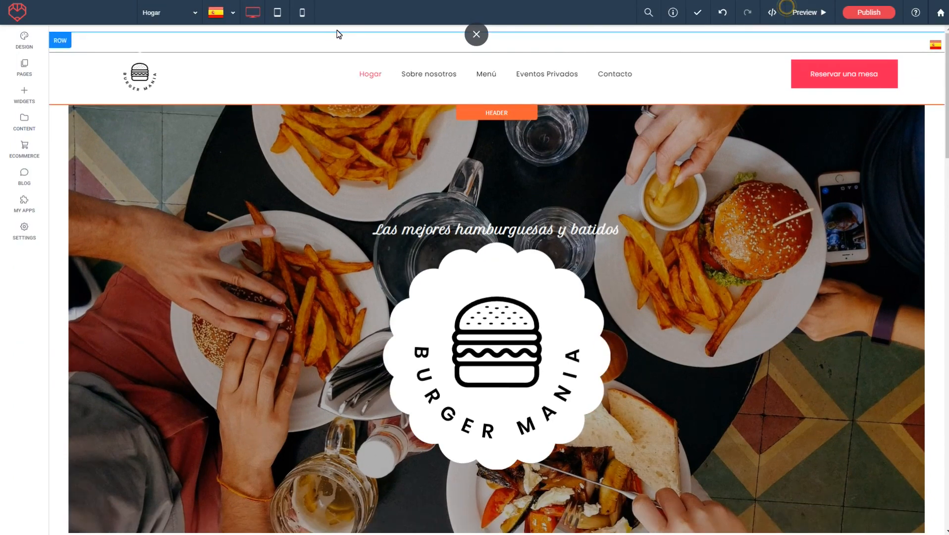
left_click(193, 15)
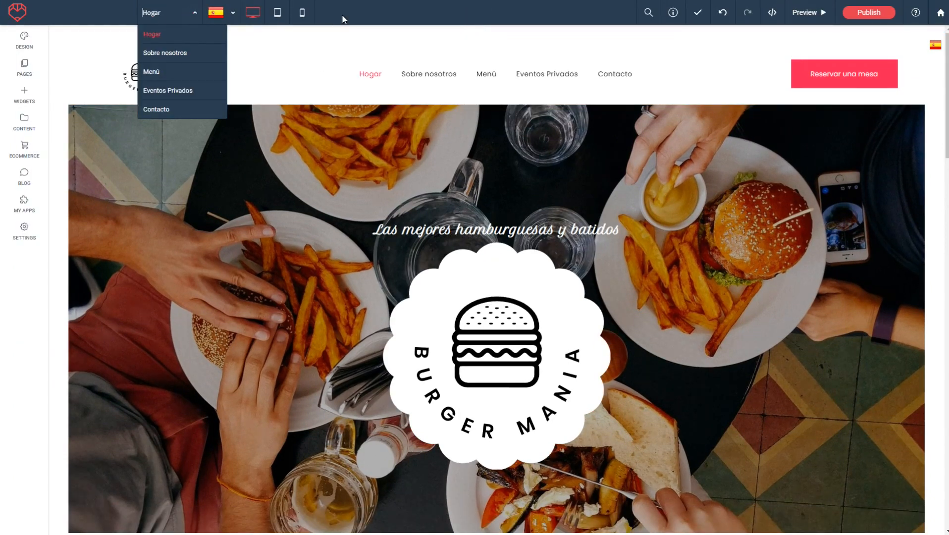
left_click(201, 29)
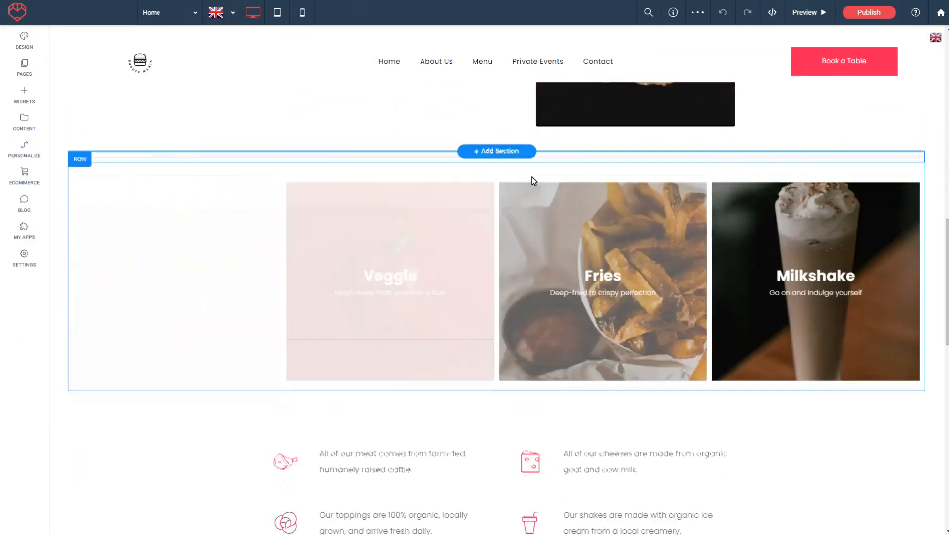
scroll(417, 266, "up", 8)
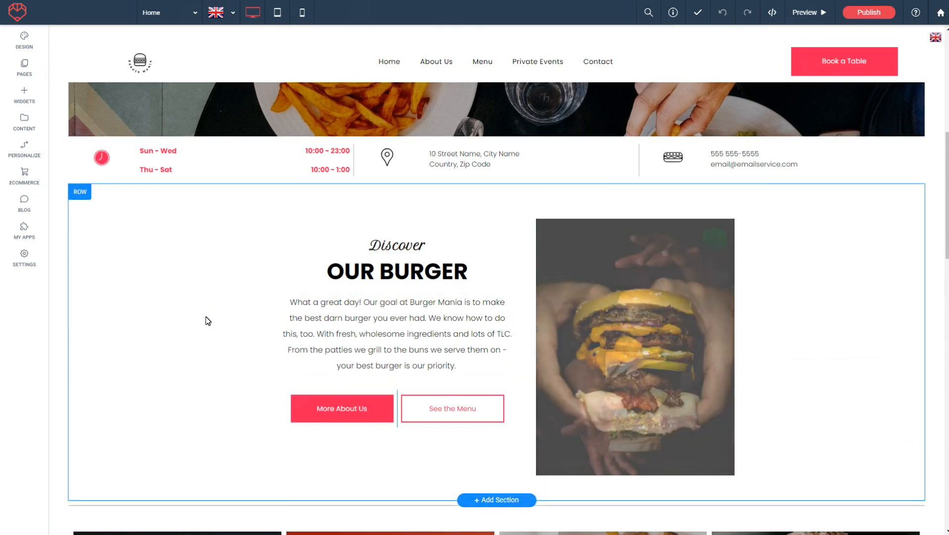
scroll(195, 346, "up", 4)
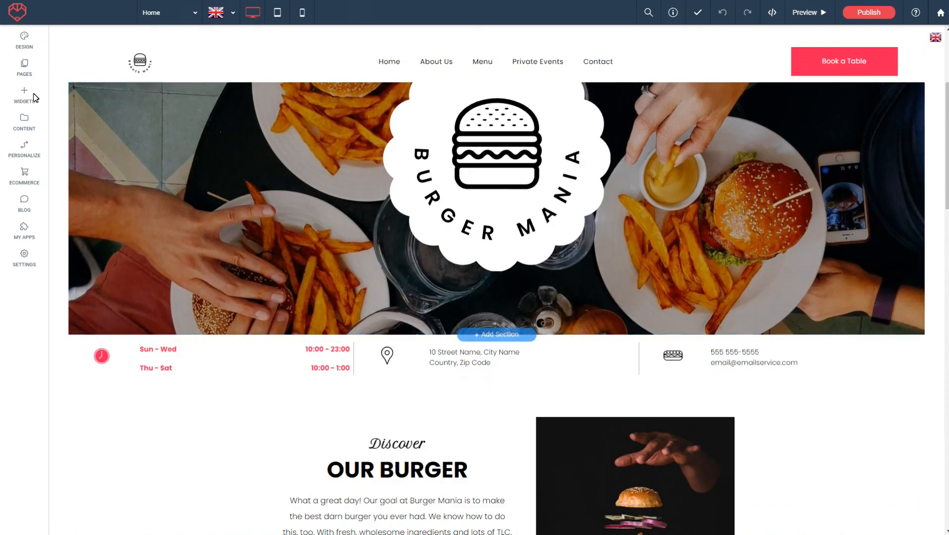
- Delete Spanish from the site languages, save the language settings, and delete the empty row above the header navigation
left_click(24, 75)
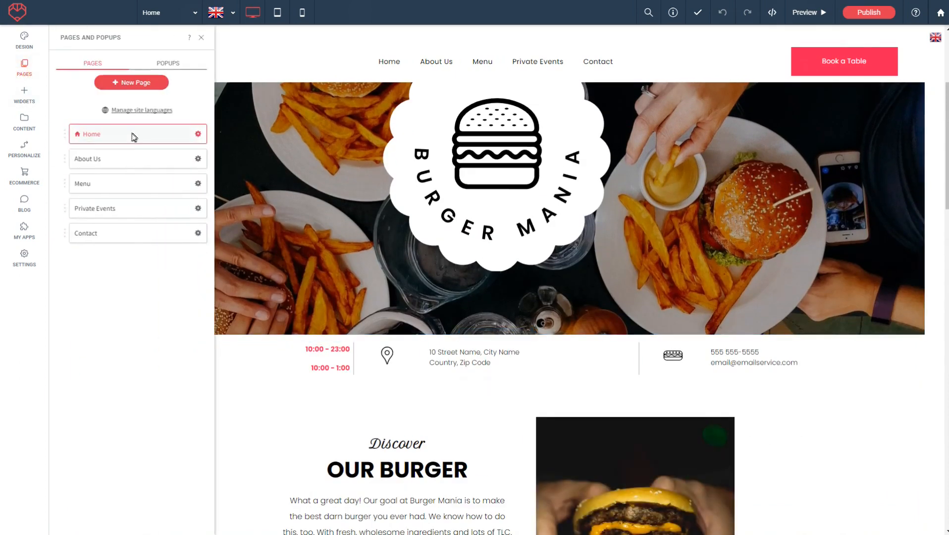
left_click(142, 111)
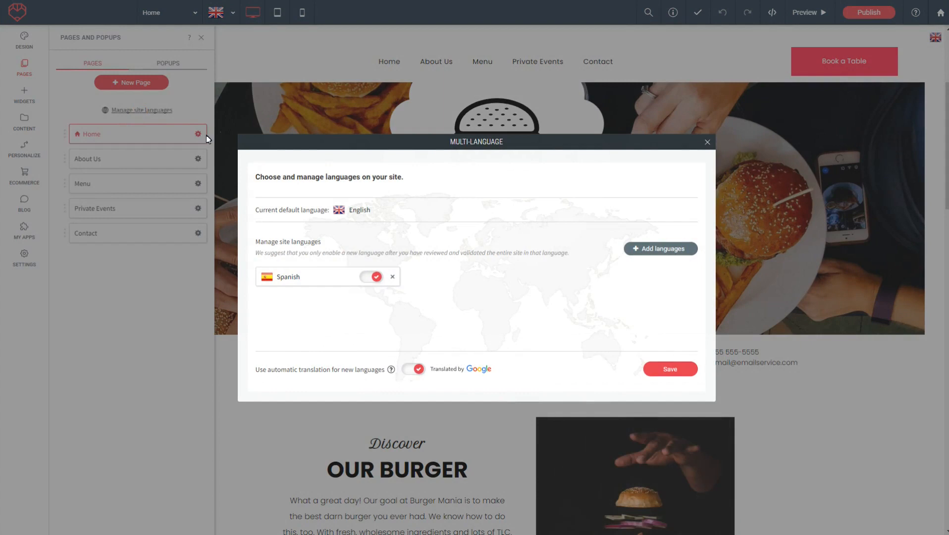
left_click(393, 276)
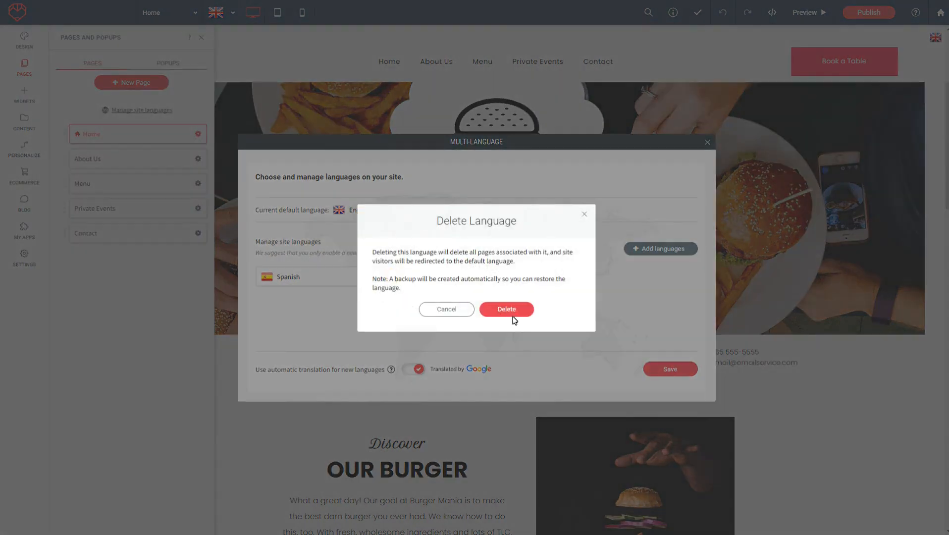
left_click(512, 307)
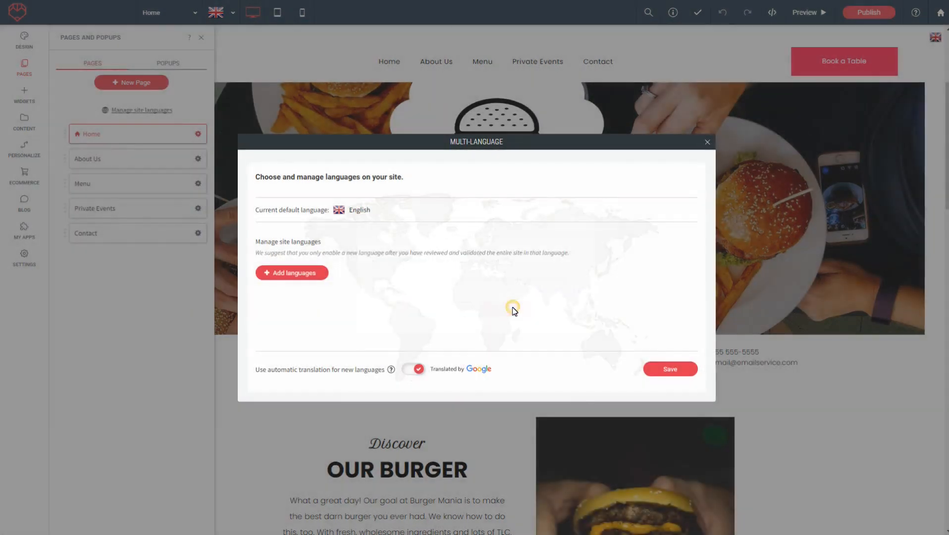
left_click(669, 374)
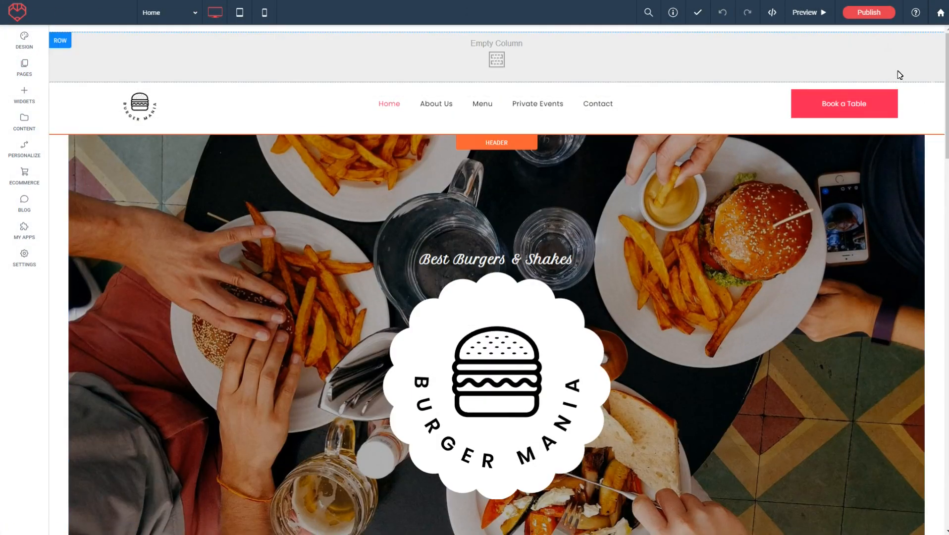
left_click(58, 43)
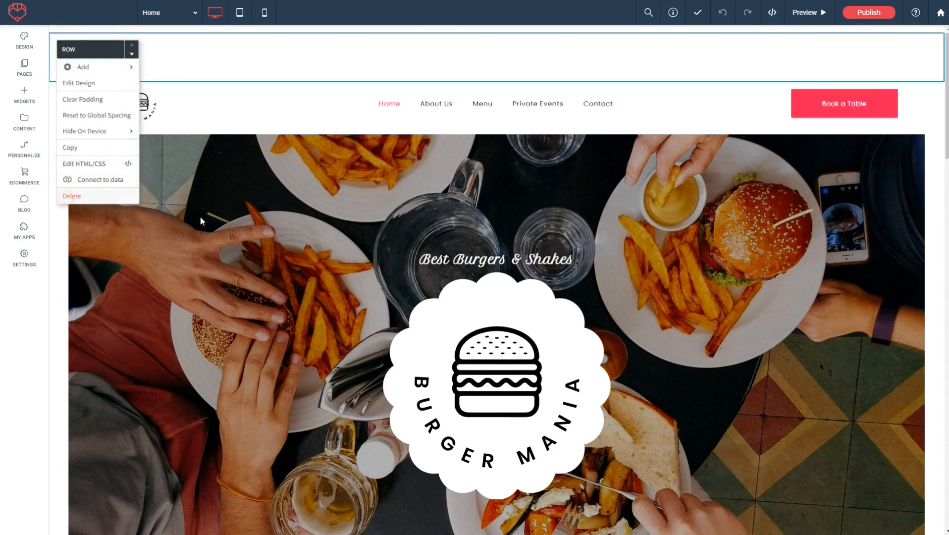
- Add the line "Join us today!!" at the end of the English paragraph under the "Our Burger" heading
scroll(505, 133, "down", 8)
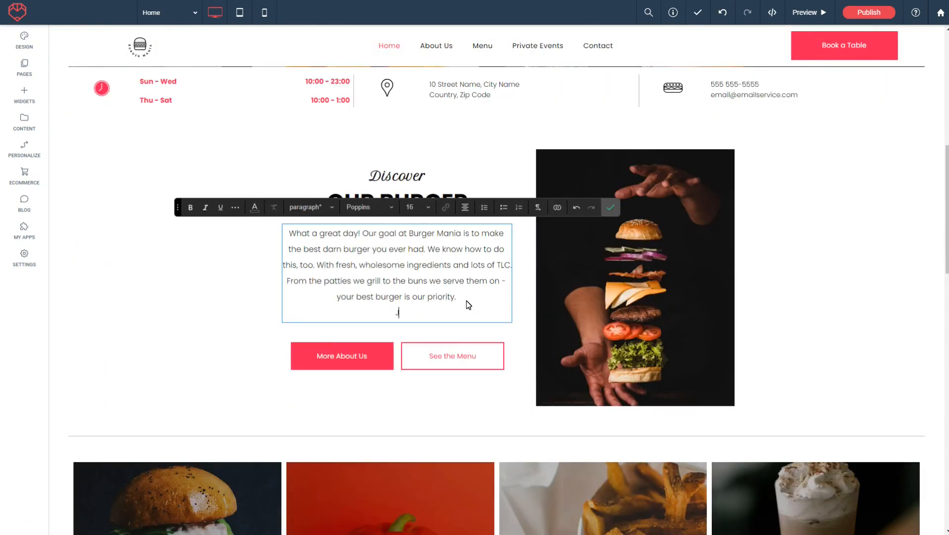
type("oin us")
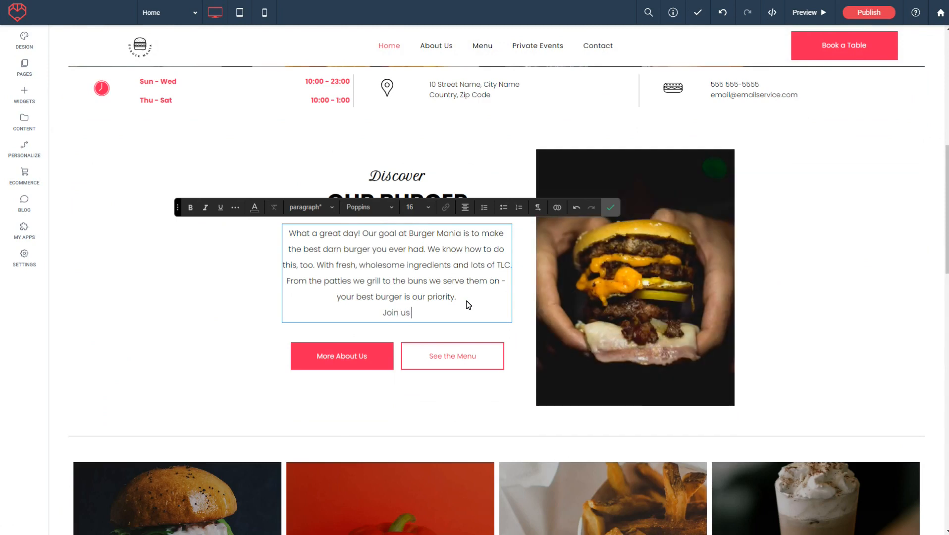
type(" ti")
key("BackSpace")
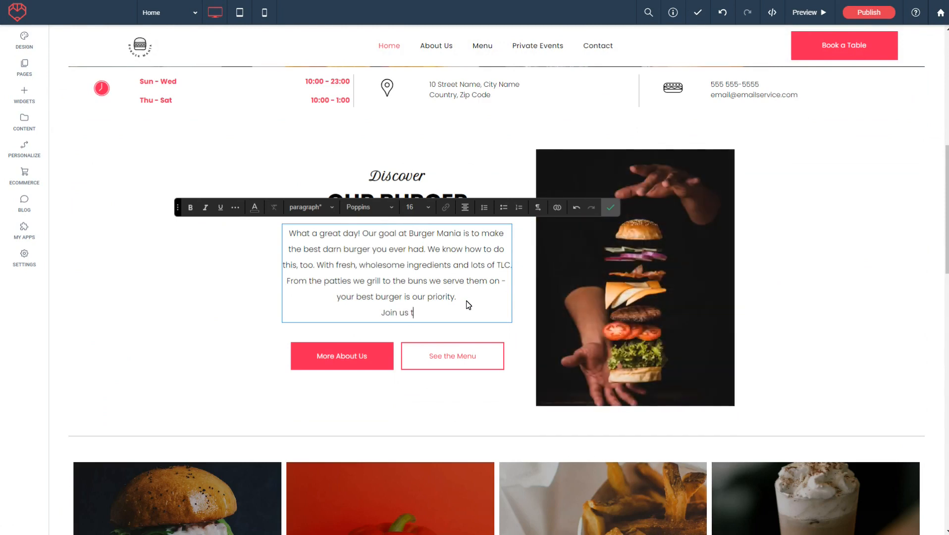
type("oday!!")
left_click(446, 333)
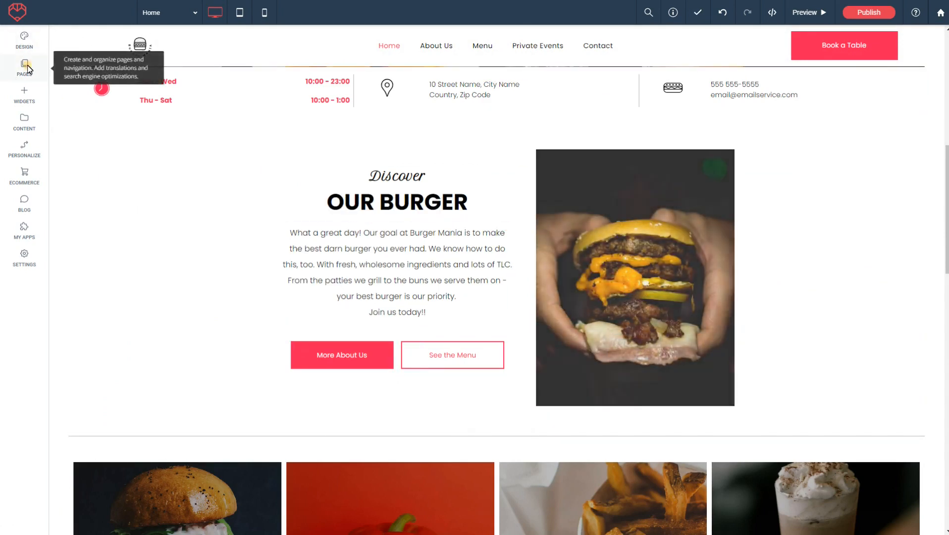
- Add Spanish (Spain) and Dutch as site languages with automatic translation, save, and accept the language selector's position
left_click(28, 69)
left_click(130, 524)
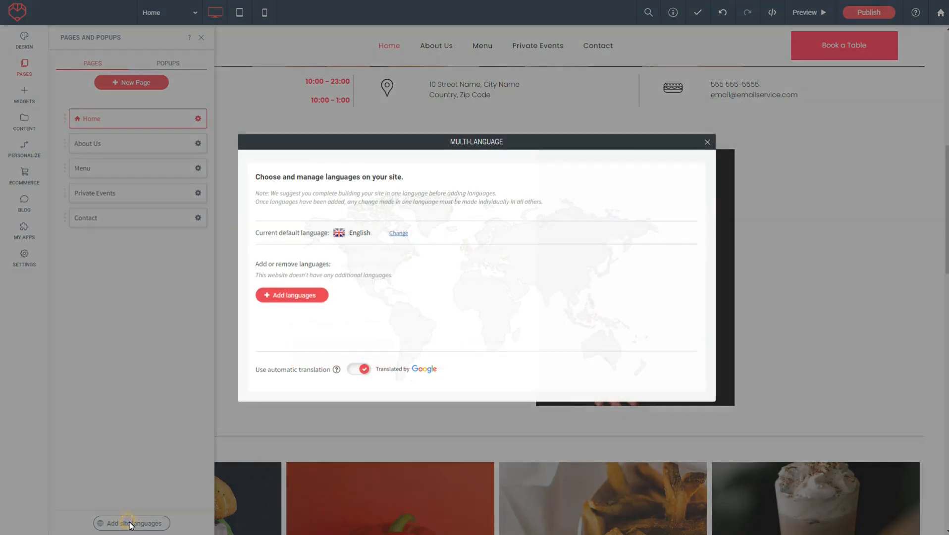
left_click(304, 295)
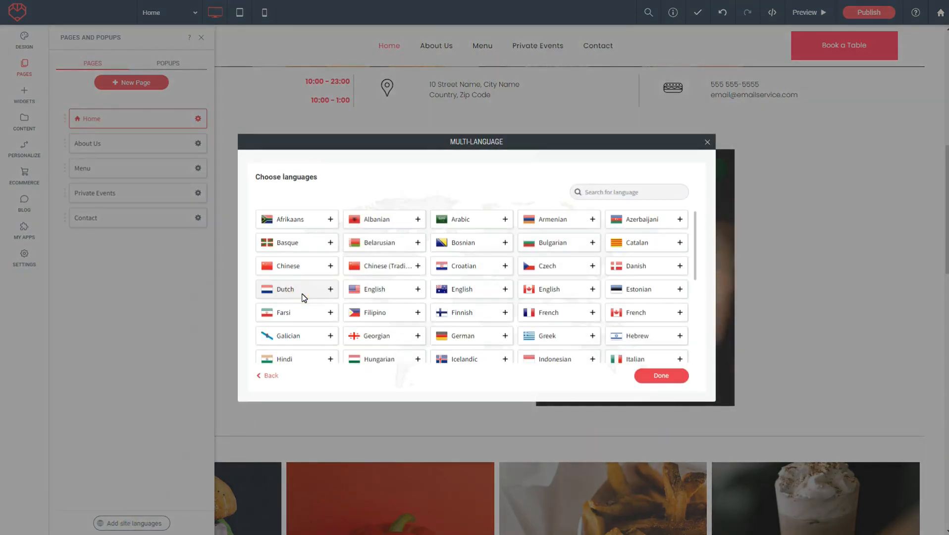
scroll(275, 241, "down", 3)
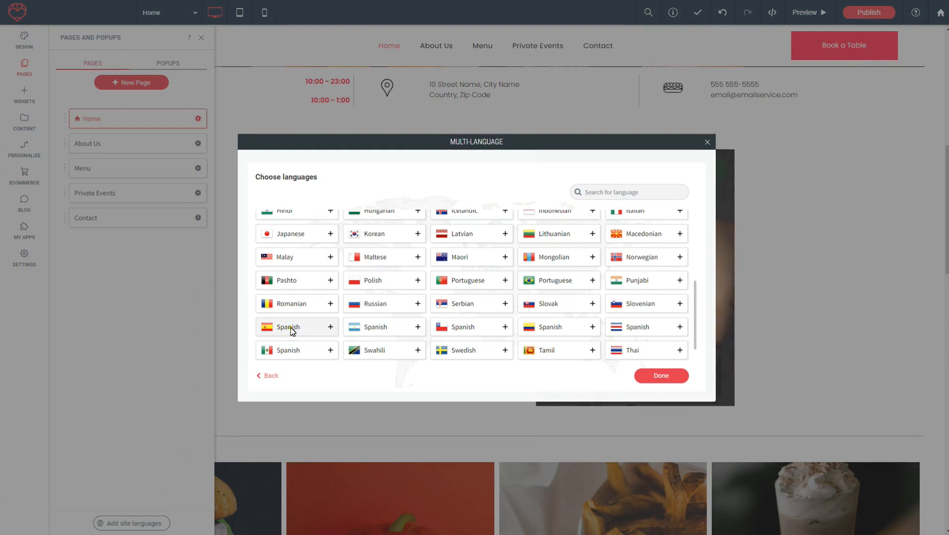
scroll(306, 296, "up", 3)
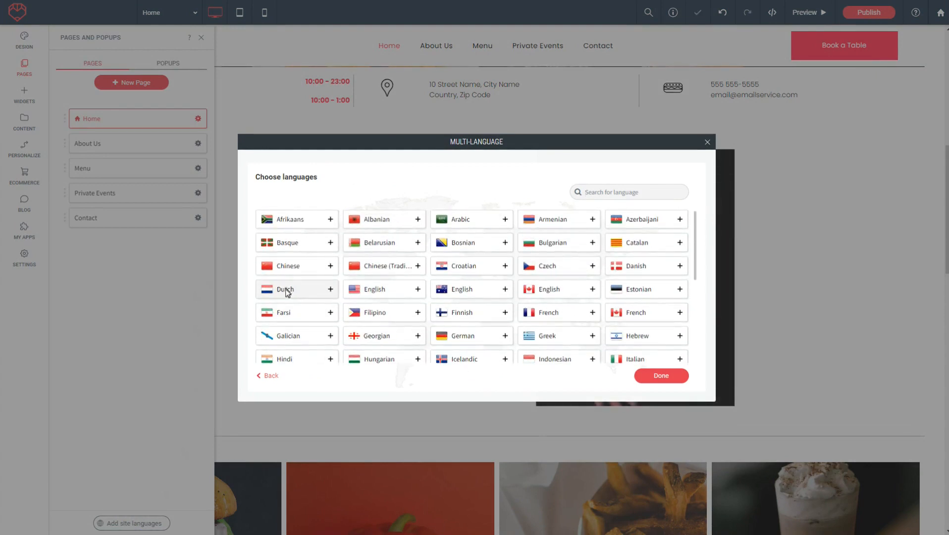
left_click(662, 375)
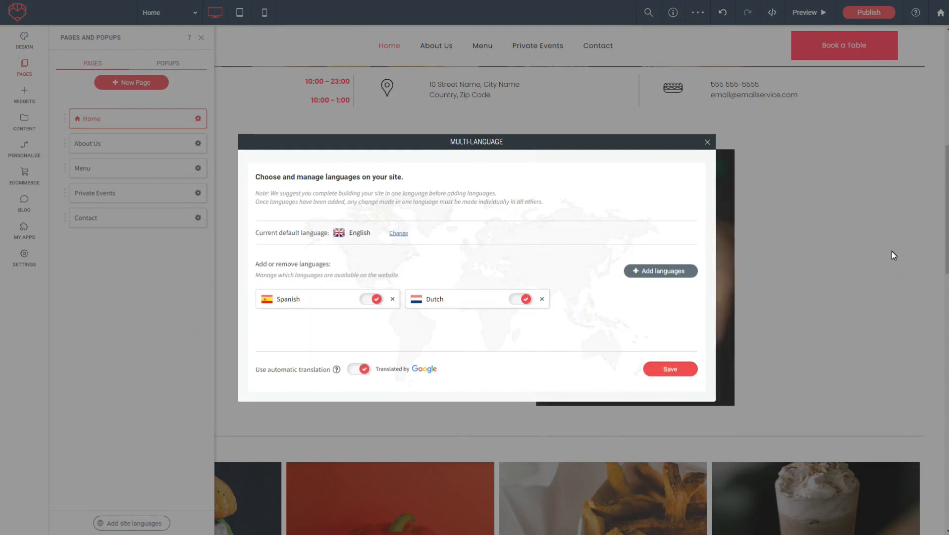
left_click(668, 368)
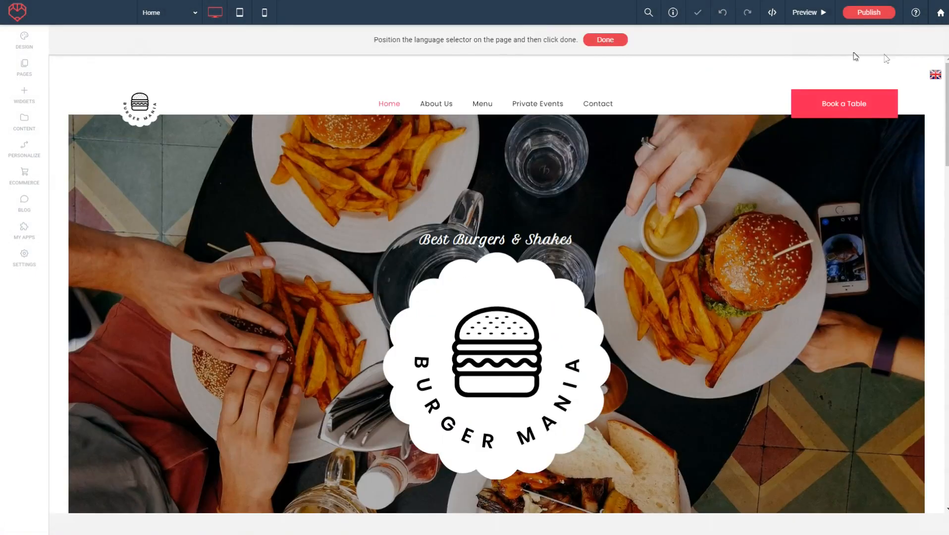
left_click(605, 40)
- Open the Spanish version in preview to check the "Nuestra Hamburguesa" paragraph, then switch to Dutch and examine "Onze Hamburger"
left_click(470, 328)
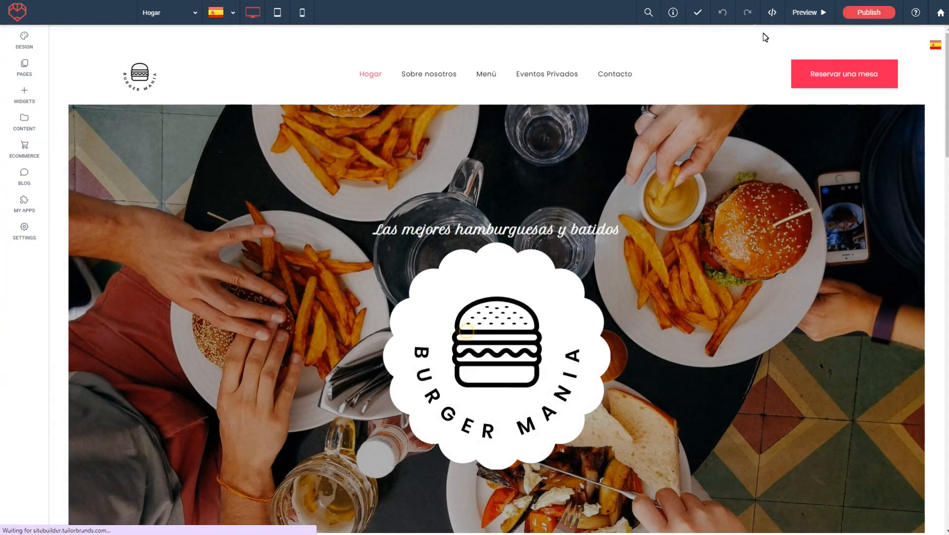
left_click(807, 12)
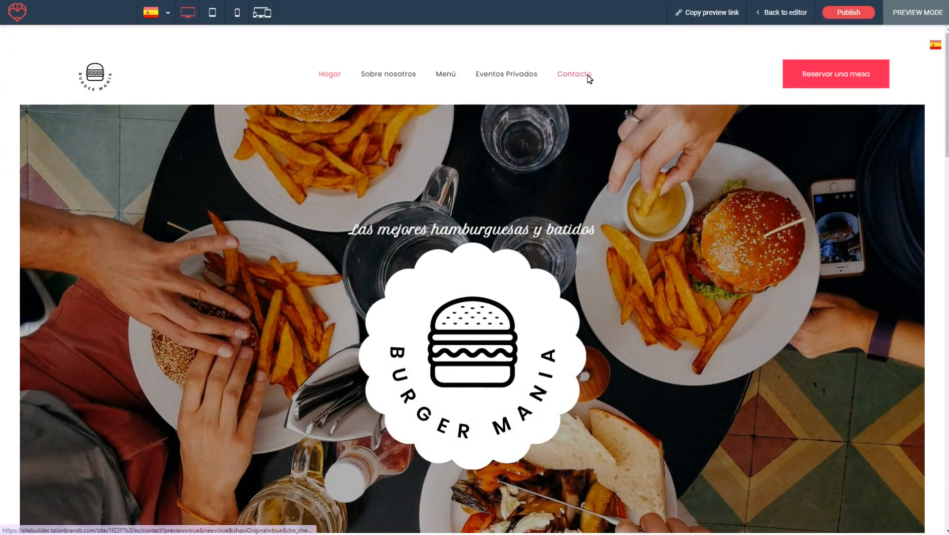
scroll(573, 96, "down", 9)
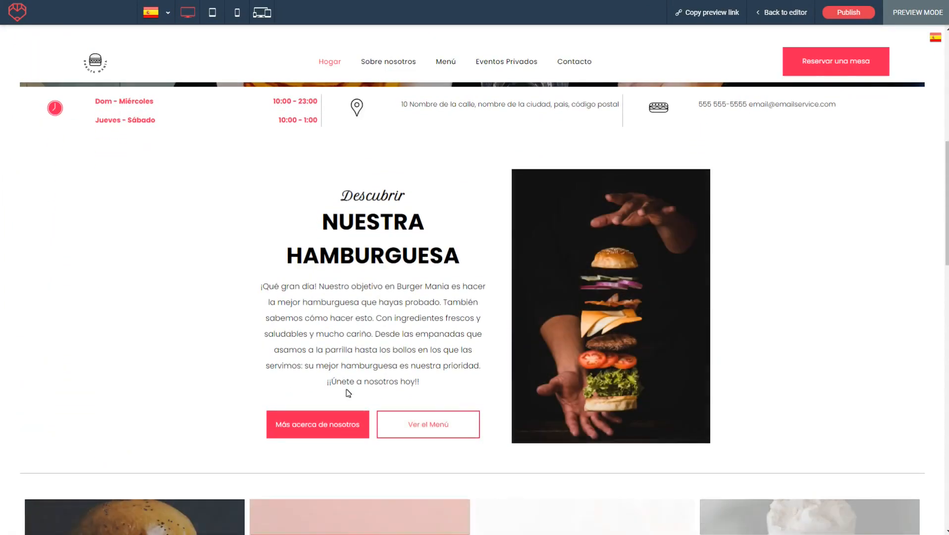
scroll(916, 81, "up", 2)
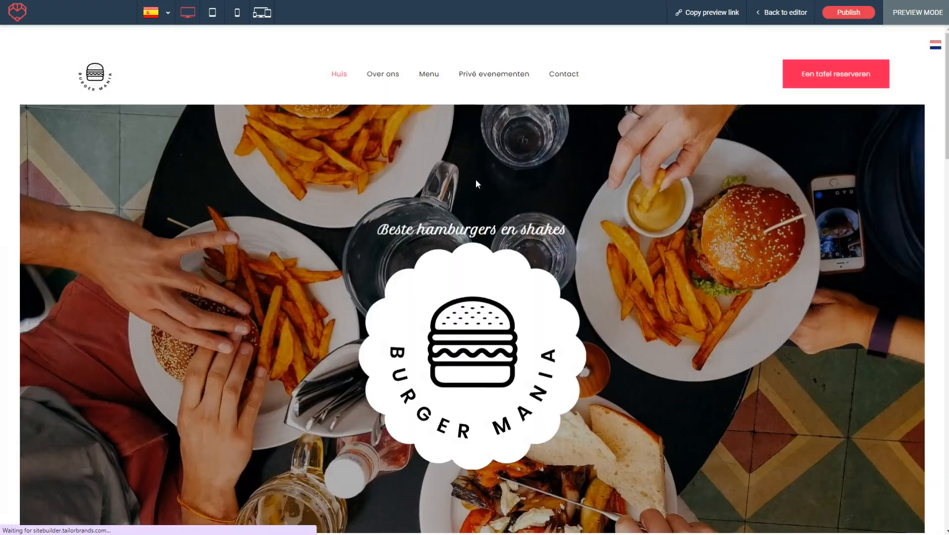
scroll(480, 170, "down", 3)
scroll(481, 179, "down", 3)
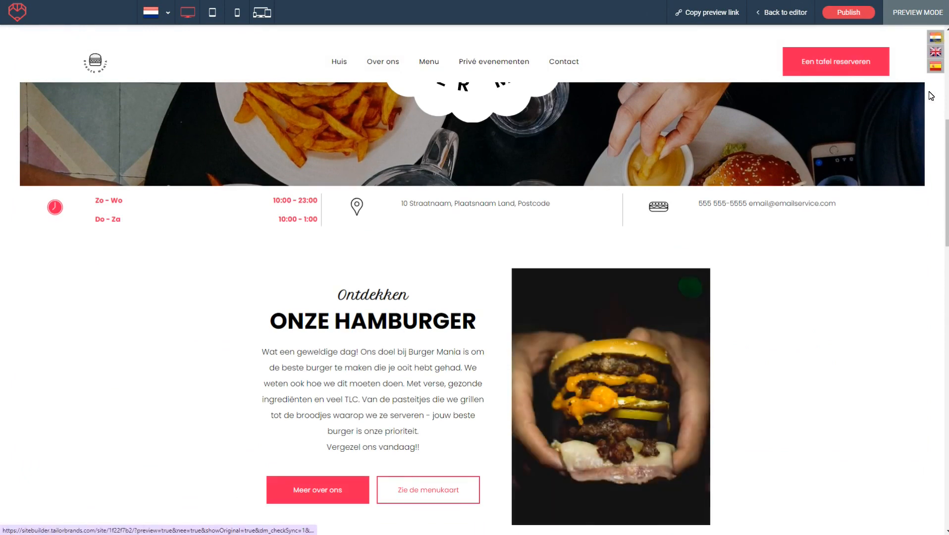
- Switch the preview to English and compare the "Our Burger" paragraph with the translated versions
left_click(936, 52)
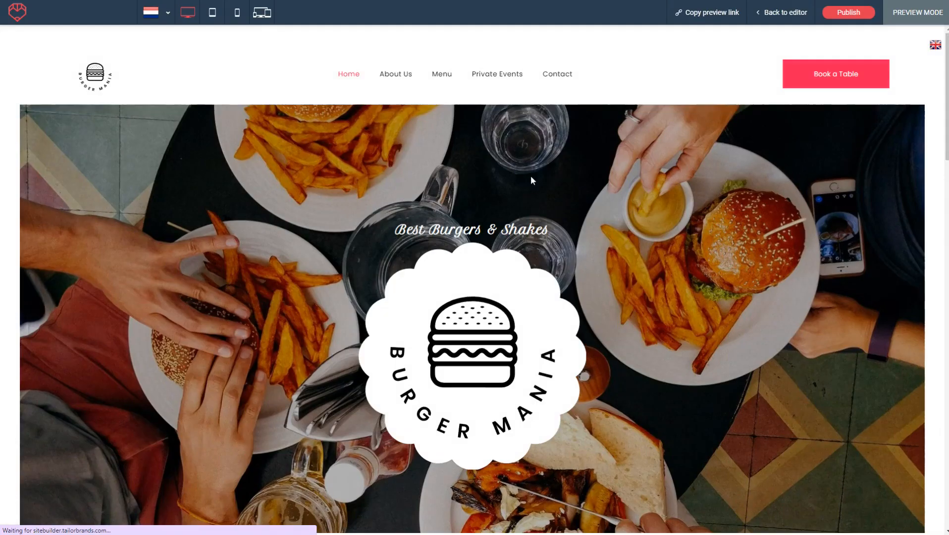
scroll(595, 198, "down", 6)
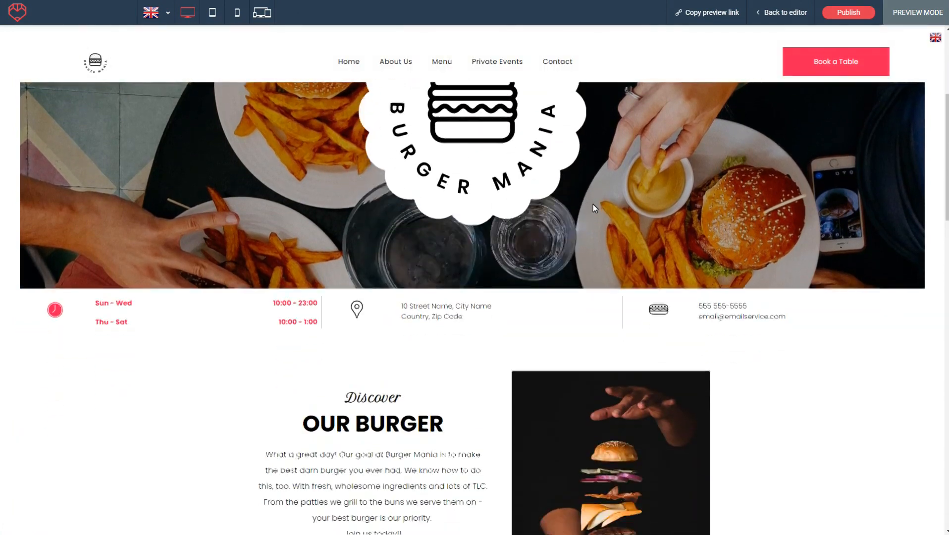
scroll(820, 392, "up", 7)
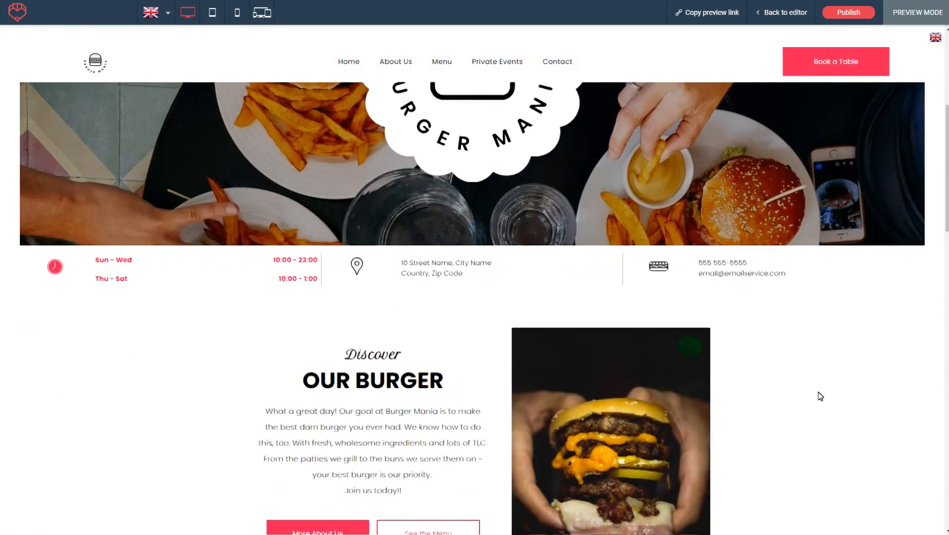